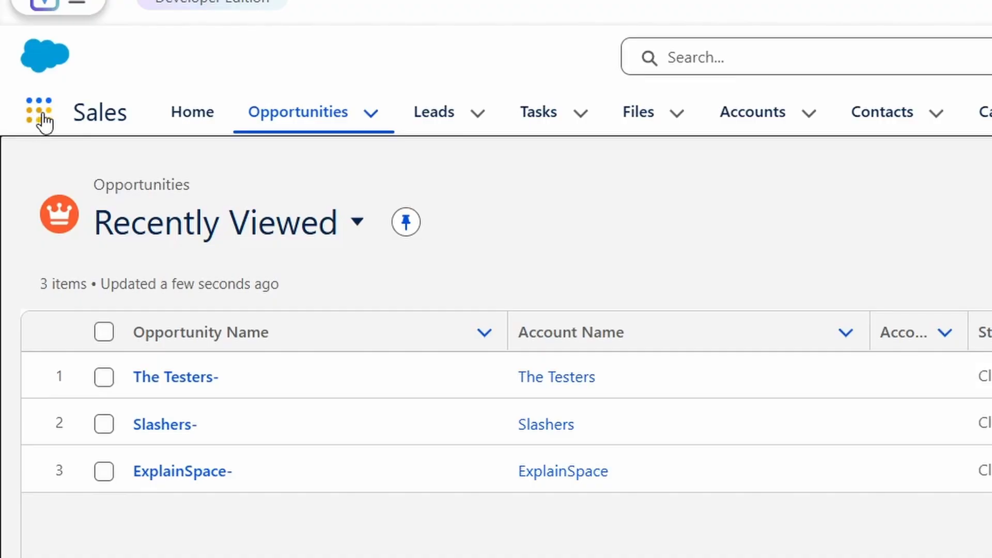
- Find "reports" among the available apps and items and open Reports
click(43, 117)
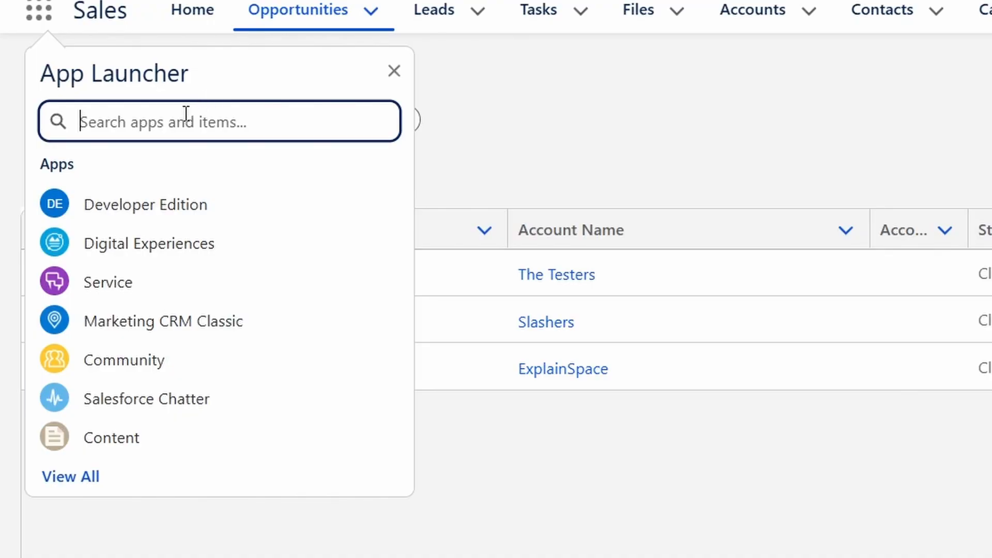
text(reports)
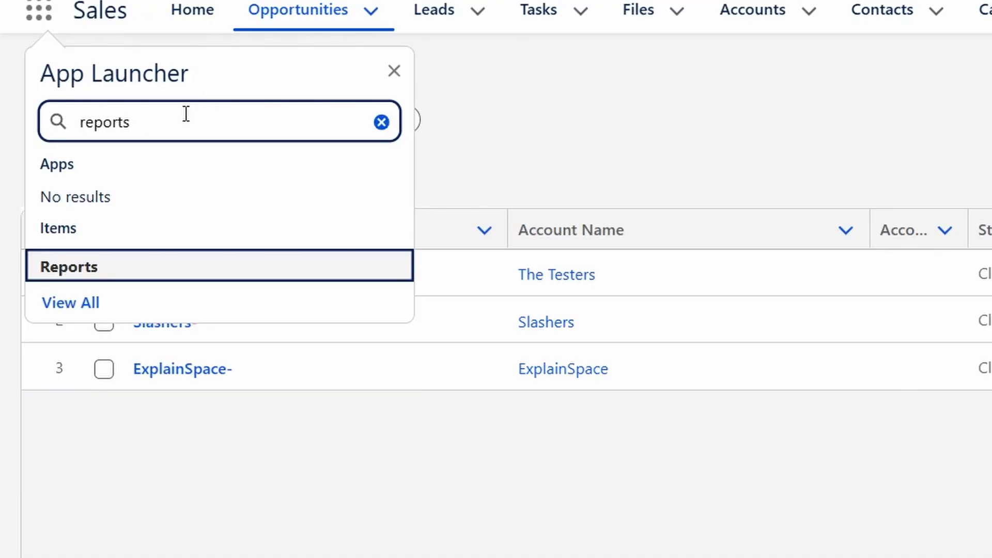
click(125, 268)
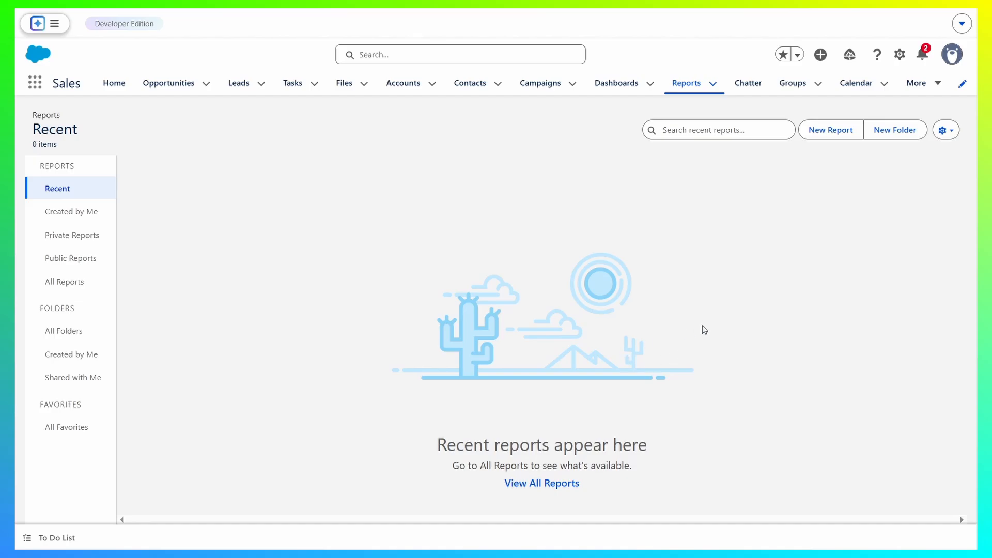
- Start a new report using the standard Opportunities report type from the Opportunities category
click(830, 131)
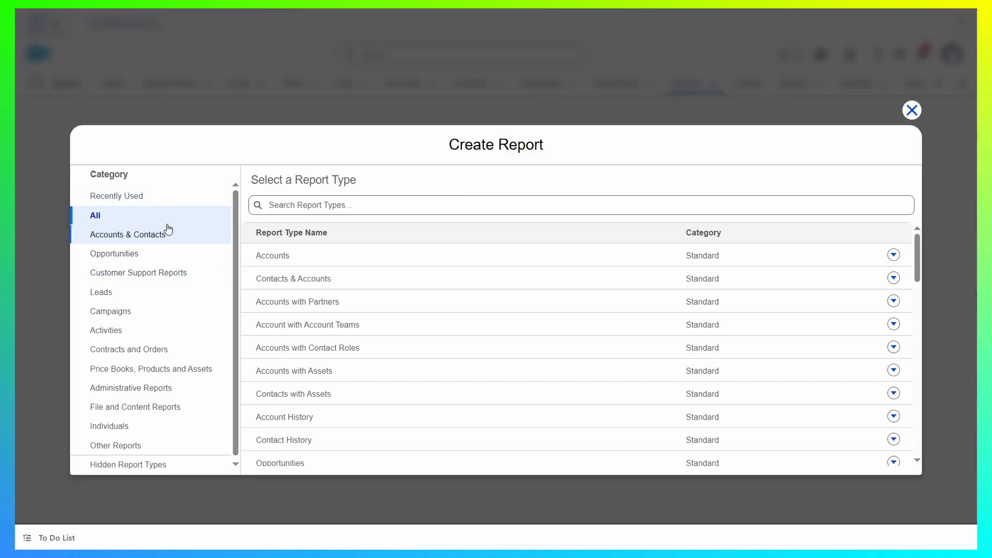
click(118, 258)
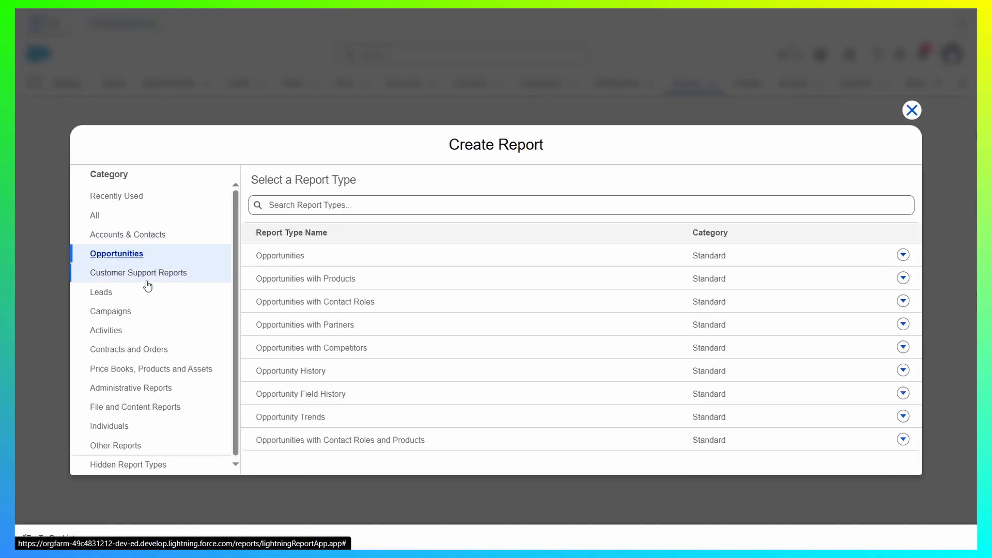
click(294, 258)
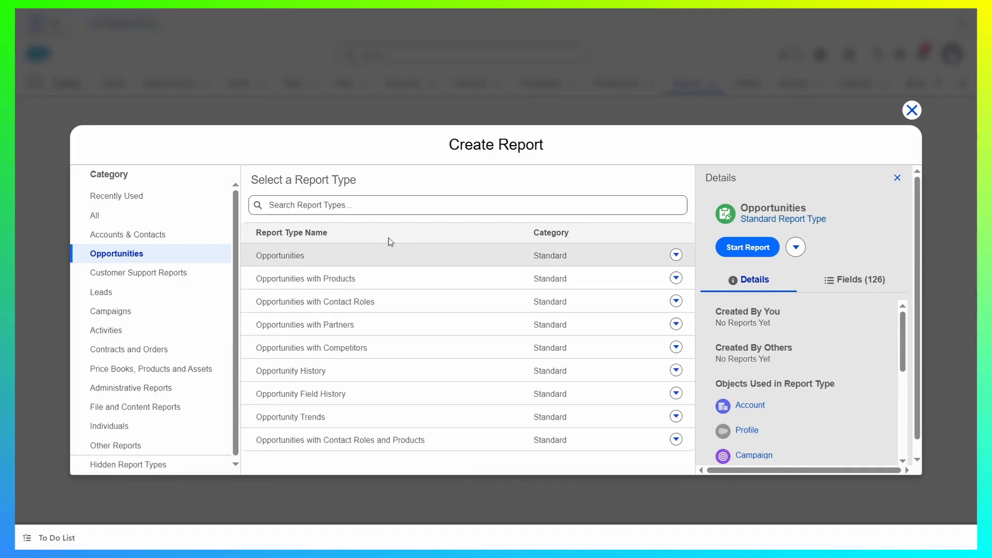
click(757, 250)
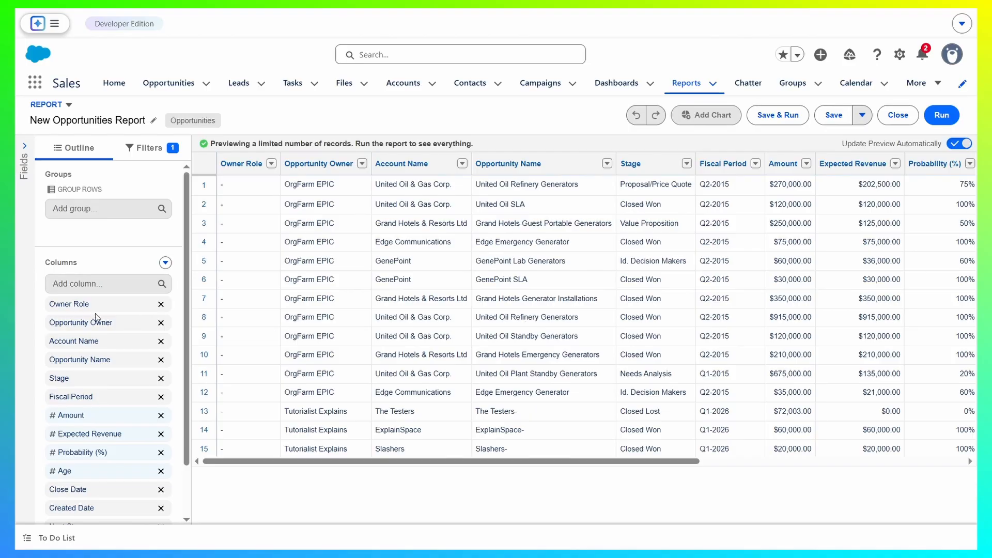
- Review the report's default columns, its preview across all fields, the automatic preview setting and the grouping section
scroll(98, 459, down, 1)
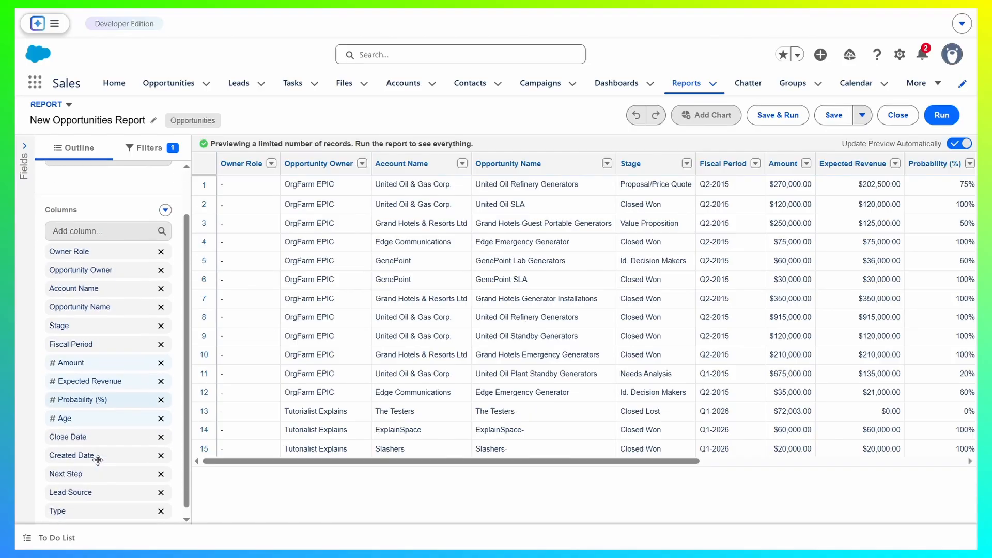
scroll(97, 459, down, 1)
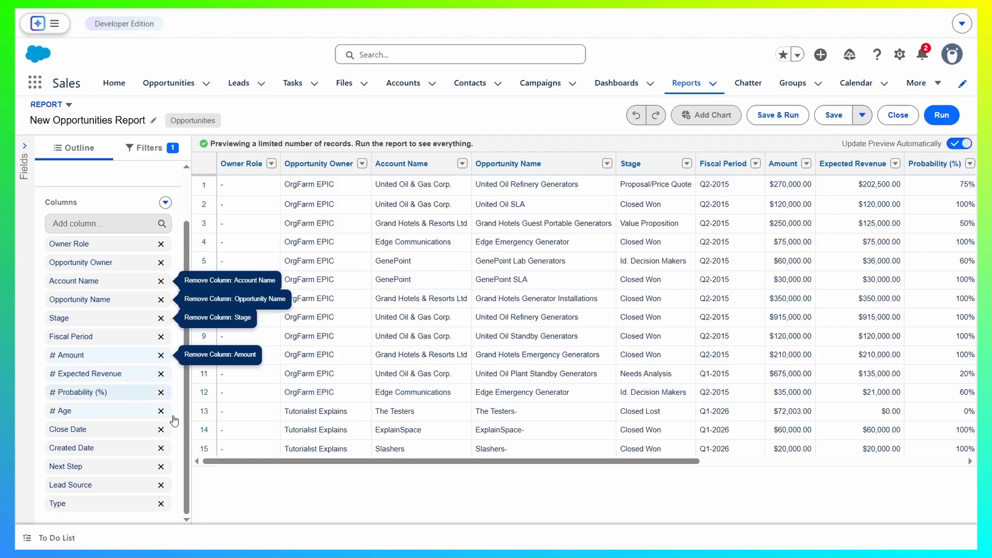
mouse_move(315, 462)
mouse_down()
mouse_move(705, 460)
mouse_move(304, 461)
mouse_up()
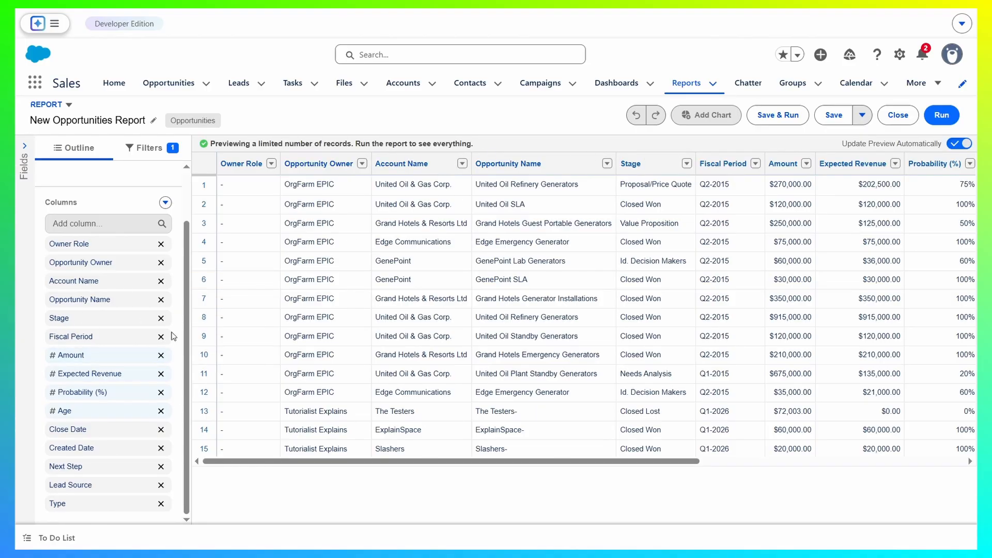
drag(380, 461, 599, 463)
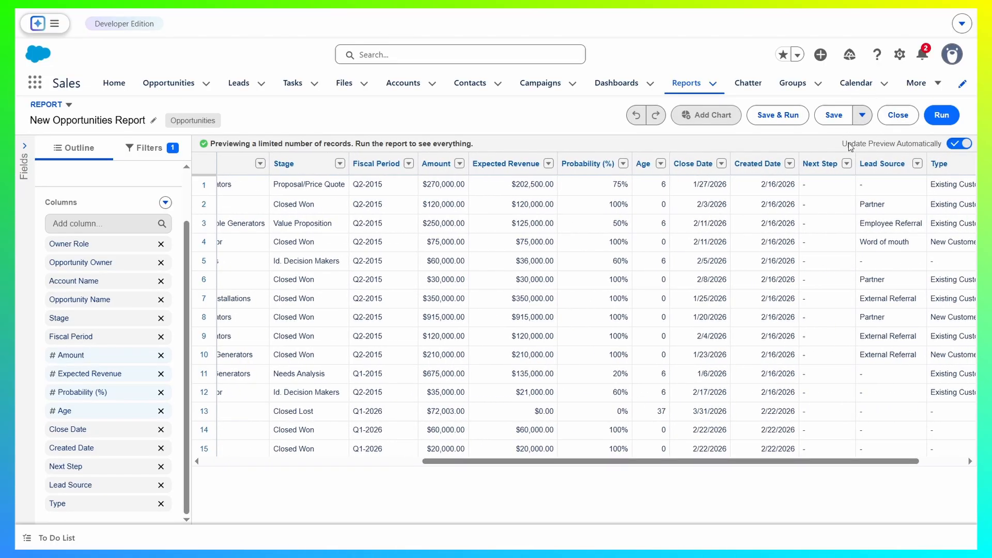
drag(849, 146, 945, 148)
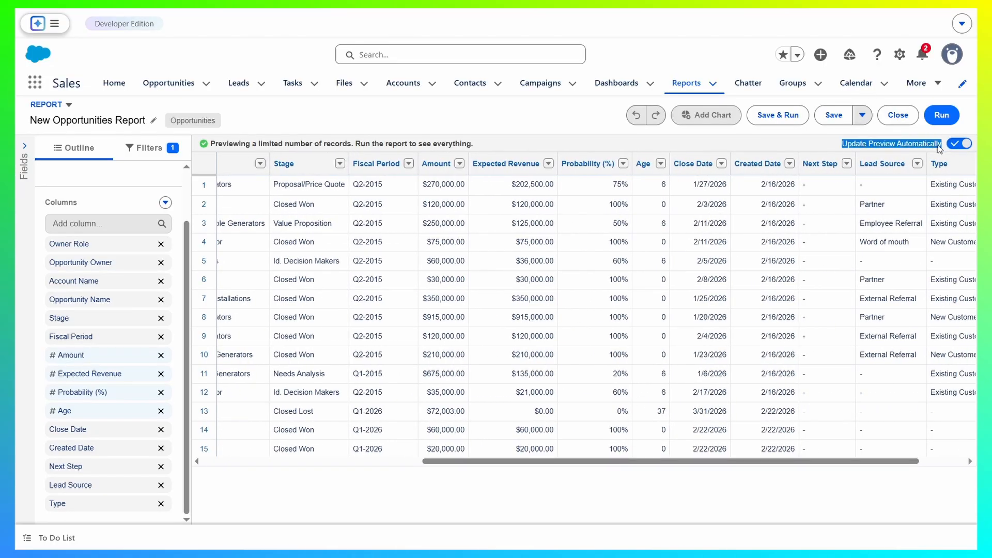
click(811, 148)
drag(611, 462, 377, 406)
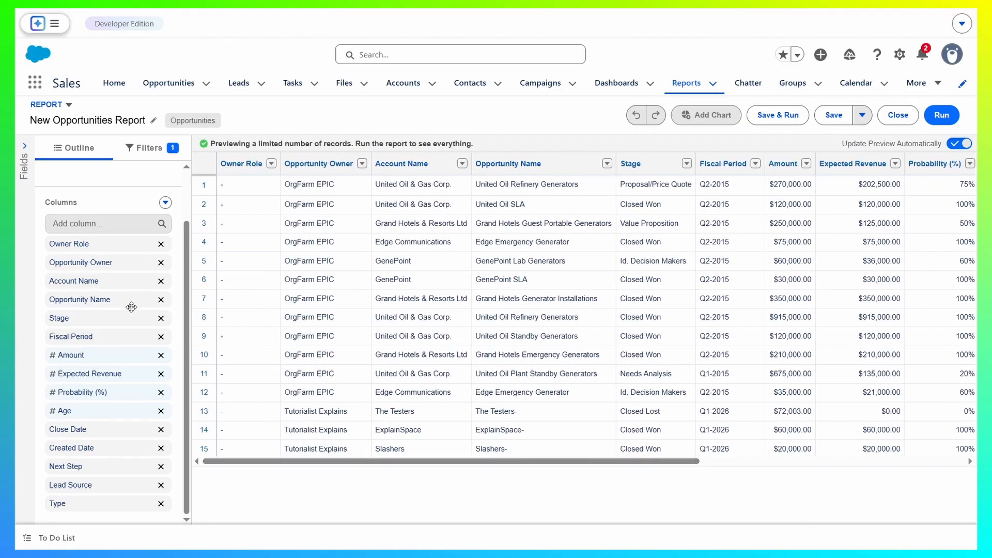
scroll(98, 246, up, 2)
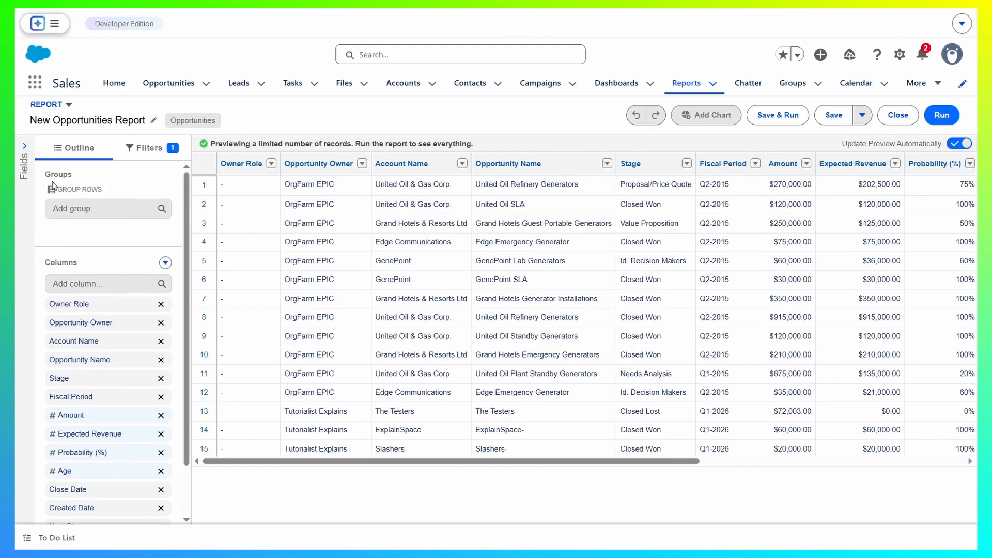
drag(54, 175, 80, 178)
click(80, 175)
drag(430, 462, 211, 471)
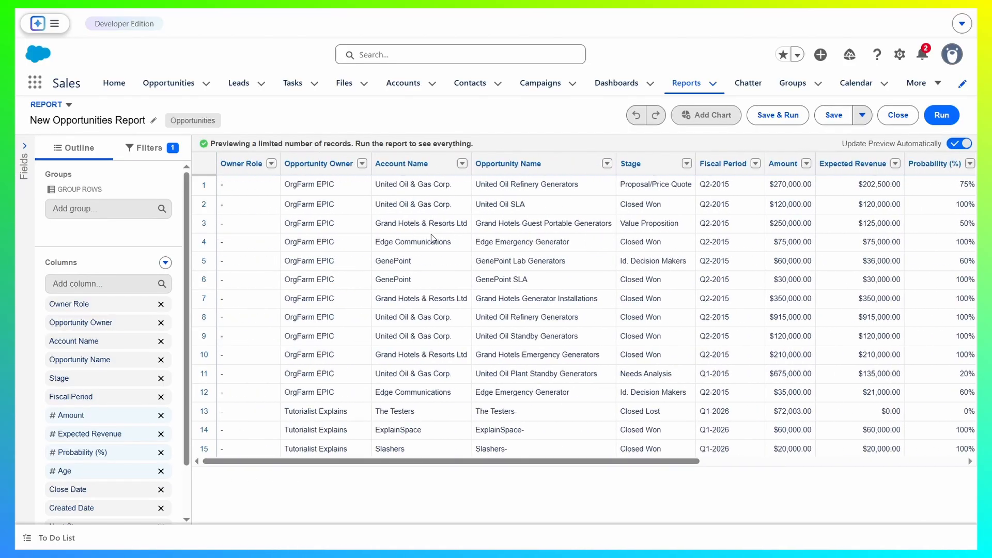
- Group the report rows by Stage
click(103, 212)
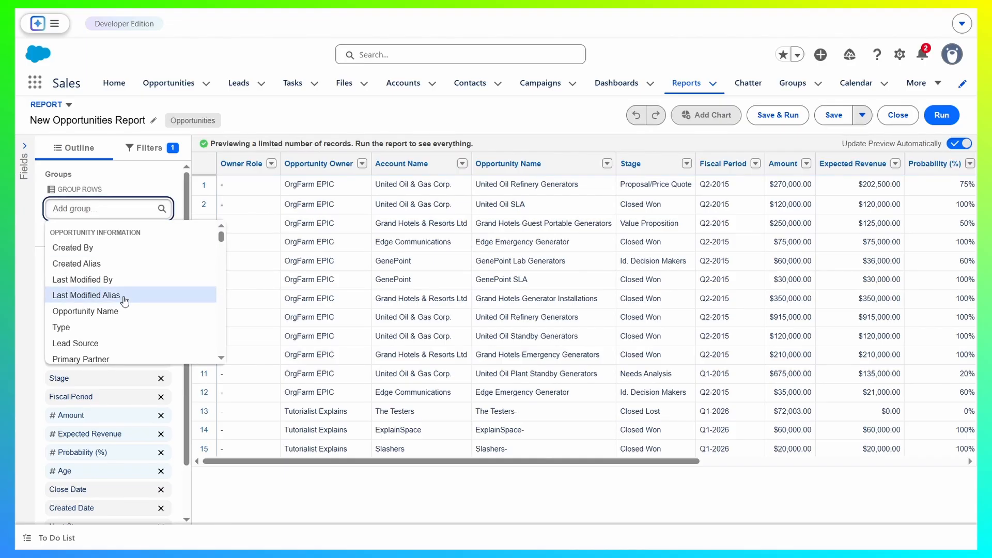
scroll(111, 305, down, 3)
scroll(78, 310, down, 3)
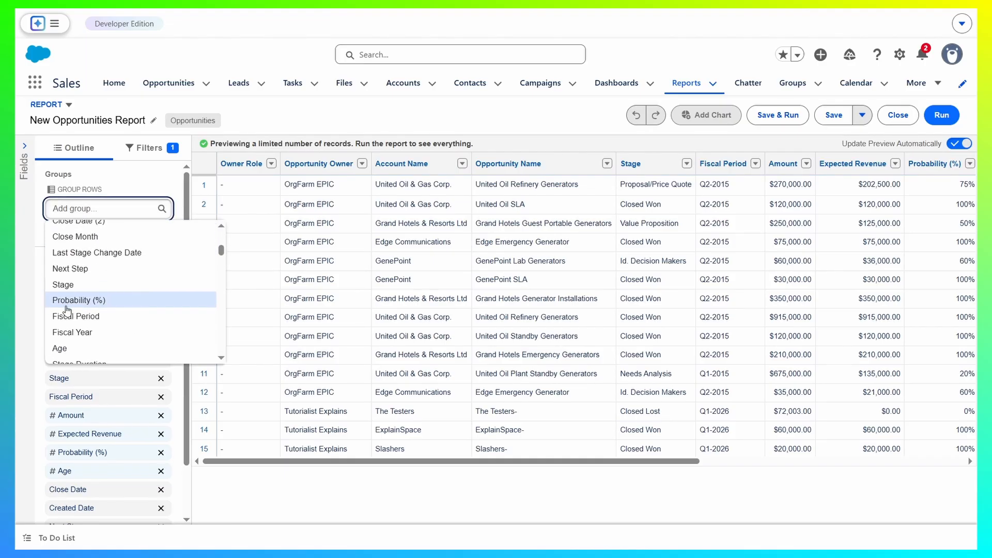
click(95, 285)
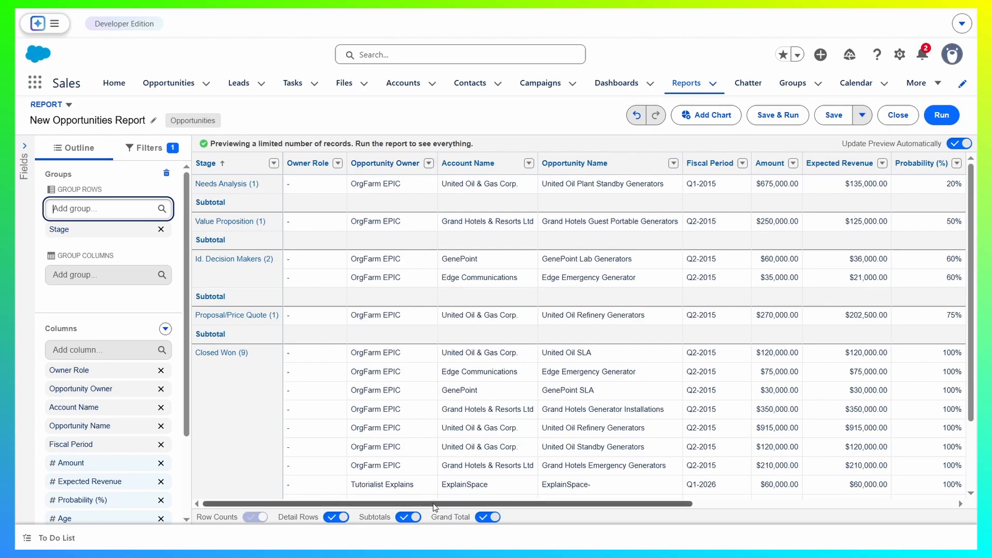
- Remove the Lead Source and Type columns from the report
scroll(361, 499, right, 10)
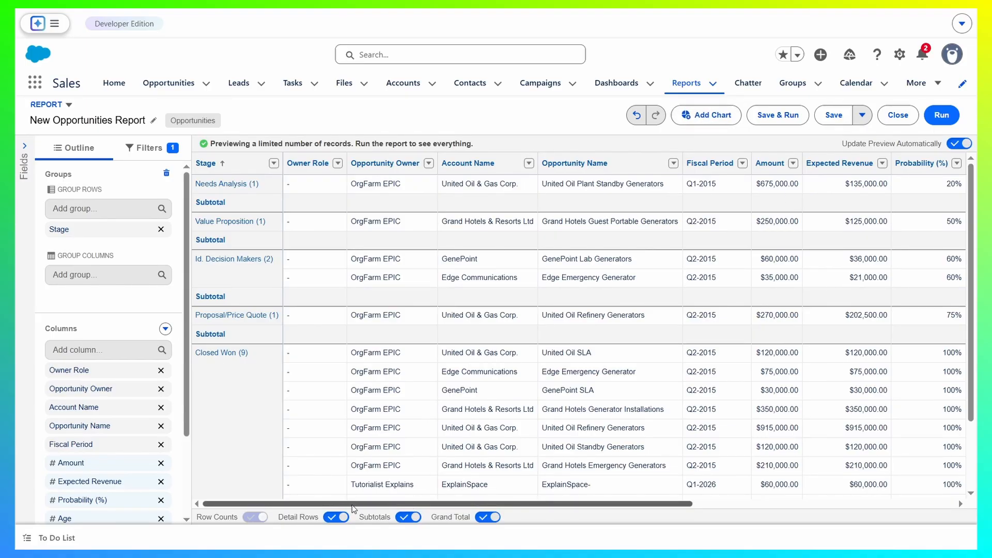
scroll(86, 254, down, 2)
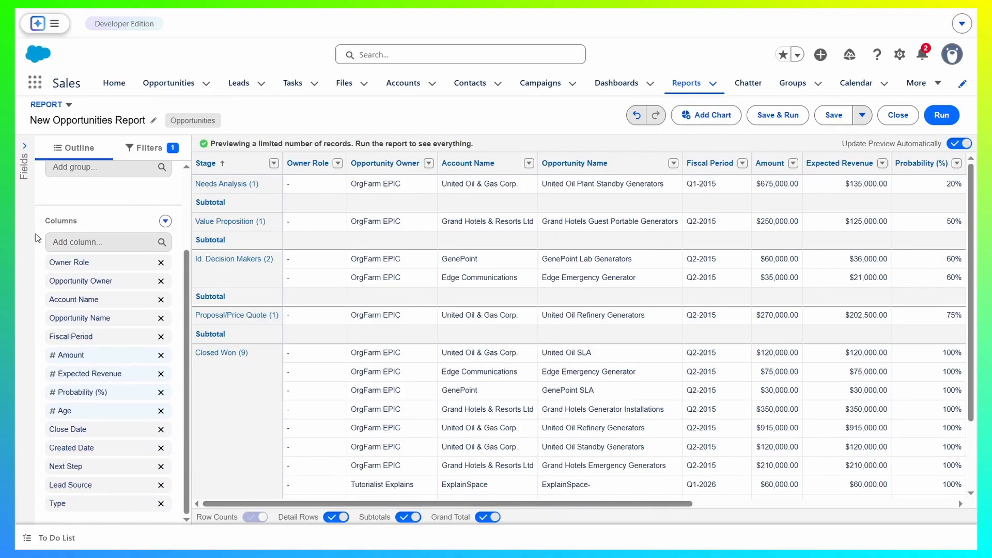
drag(44, 219, 87, 219)
click(86, 218)
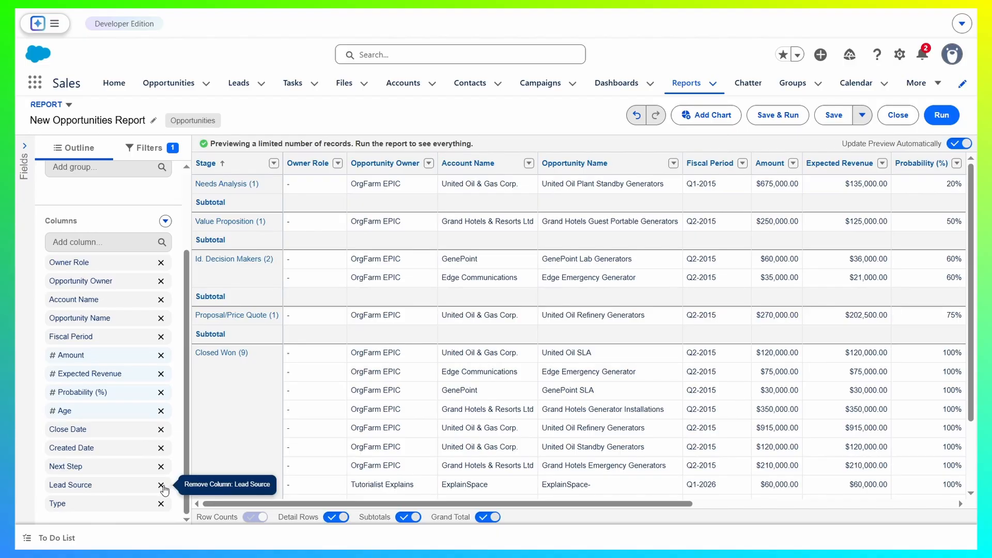
click(161, 486)
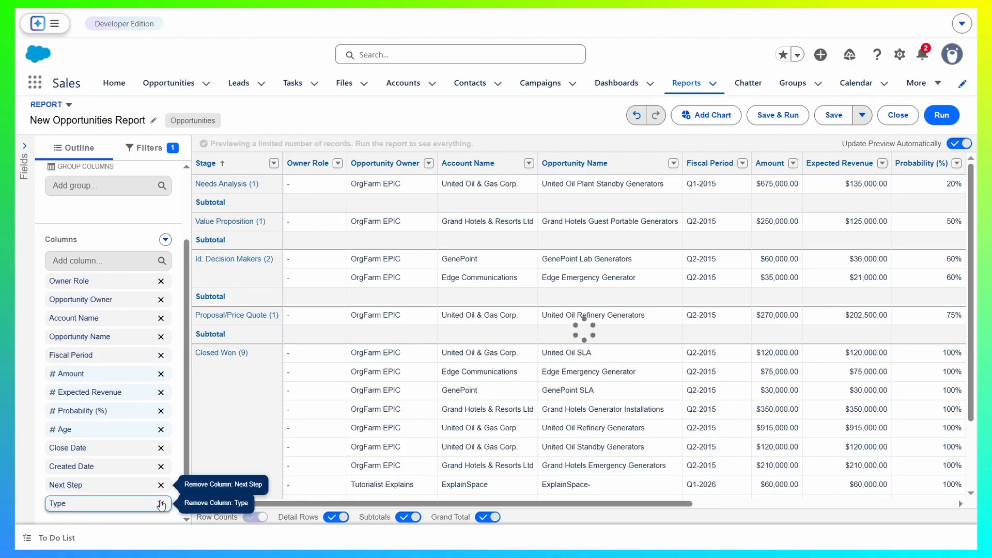
click(161, 504)
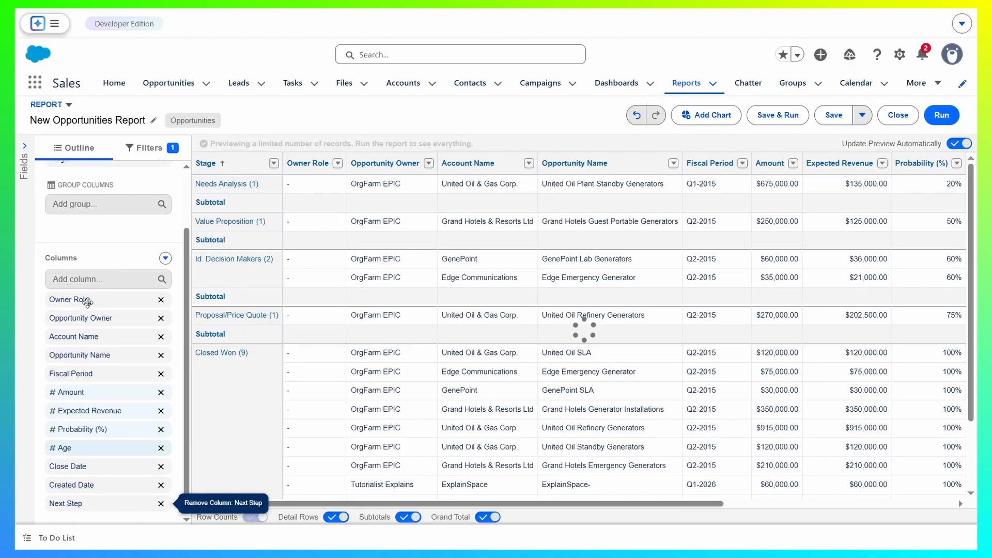
- Look through the fields available as additional report columns
click(103, 279)
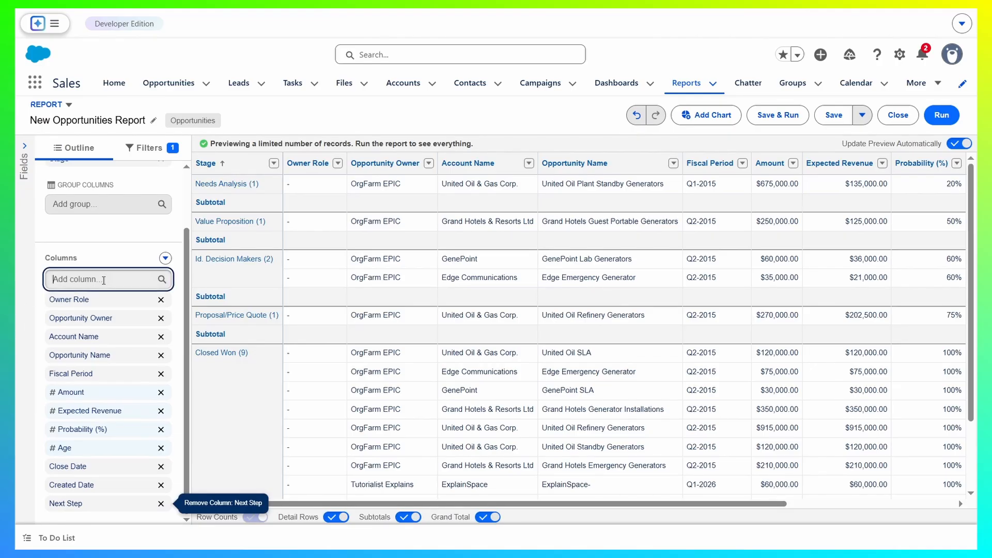
scroll(115, 341, down, 5)
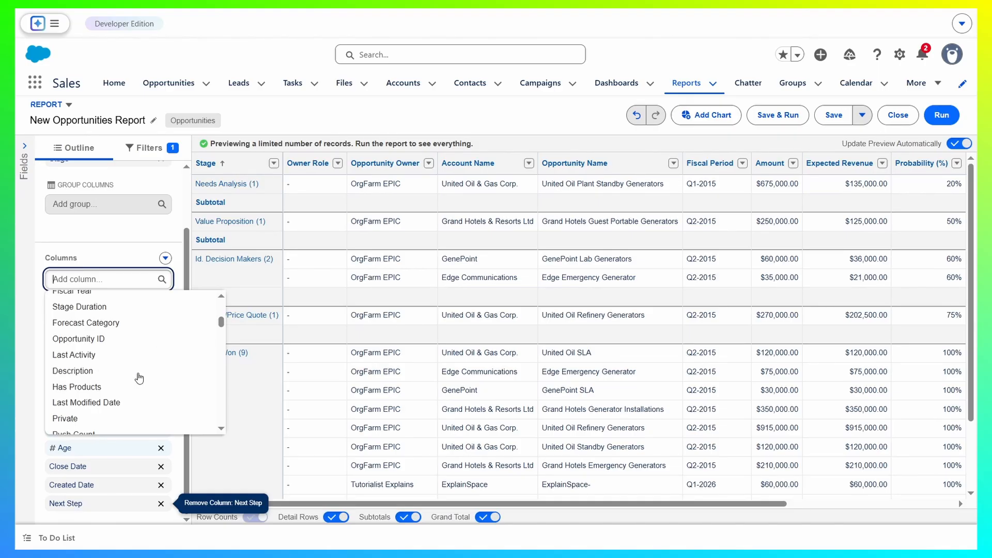
scroll(98, 383, down, 3)
click(70, 385)
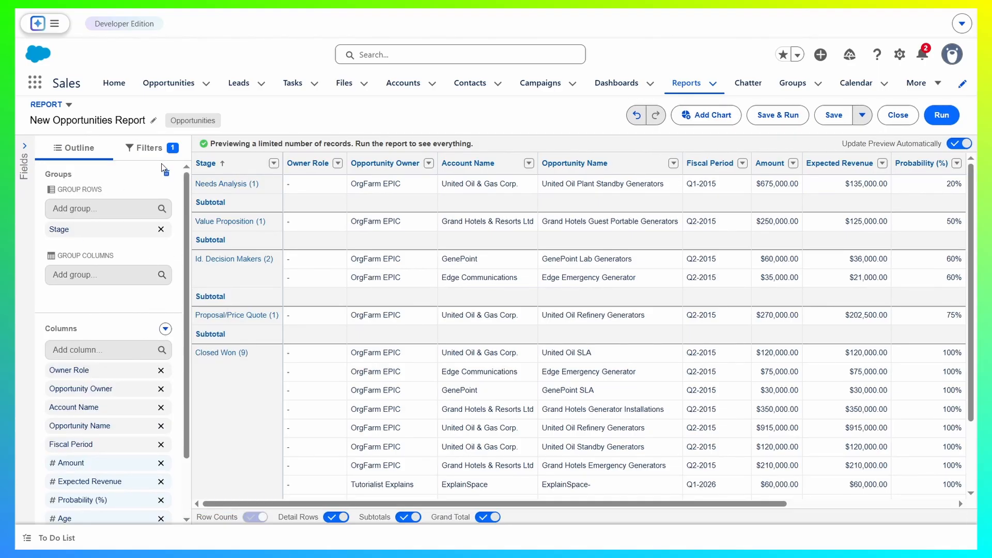
- Examine the report's filters and the scope options of the Show Me filter, leaving it without changes
click(153, 150)
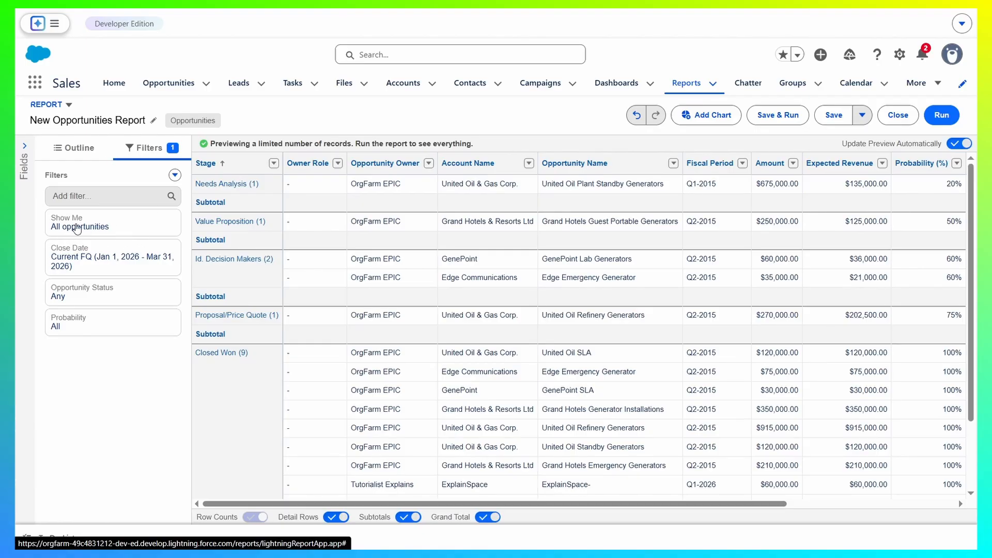
click(143, 229)
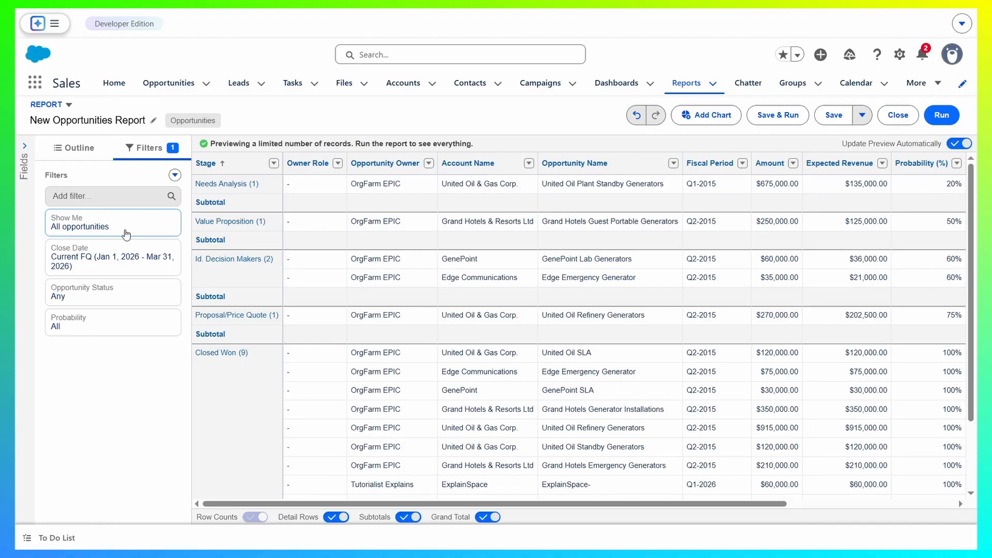
click(120, 229)
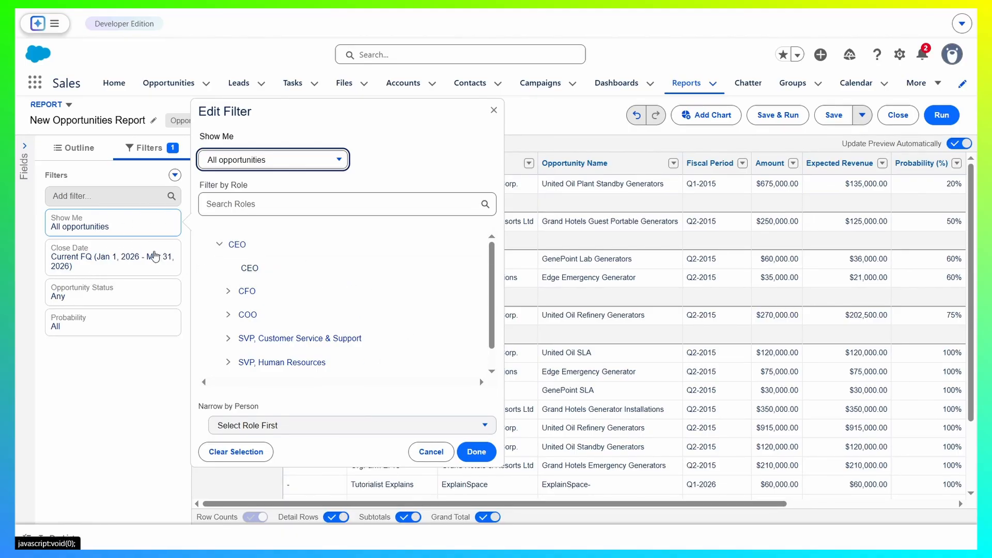
click(223, 158)
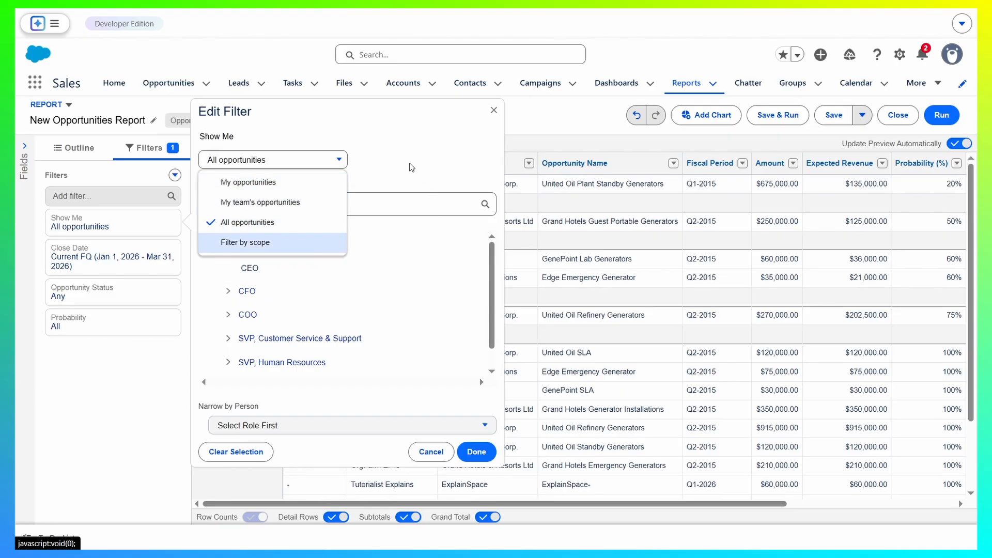
click(412, 167)
click(493, 110)
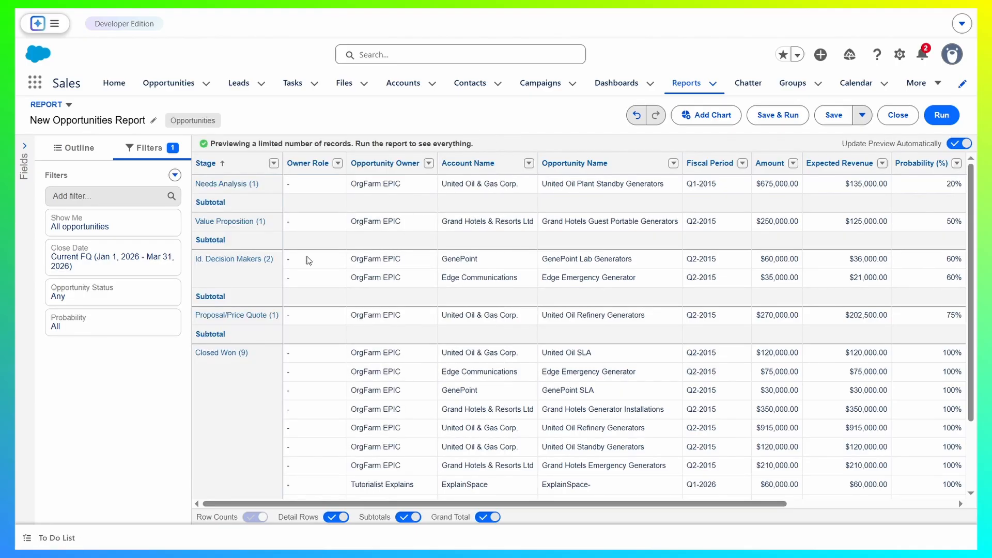
- Set the Close Date filter's range to All Time and apply it to the report
click(103, 261)
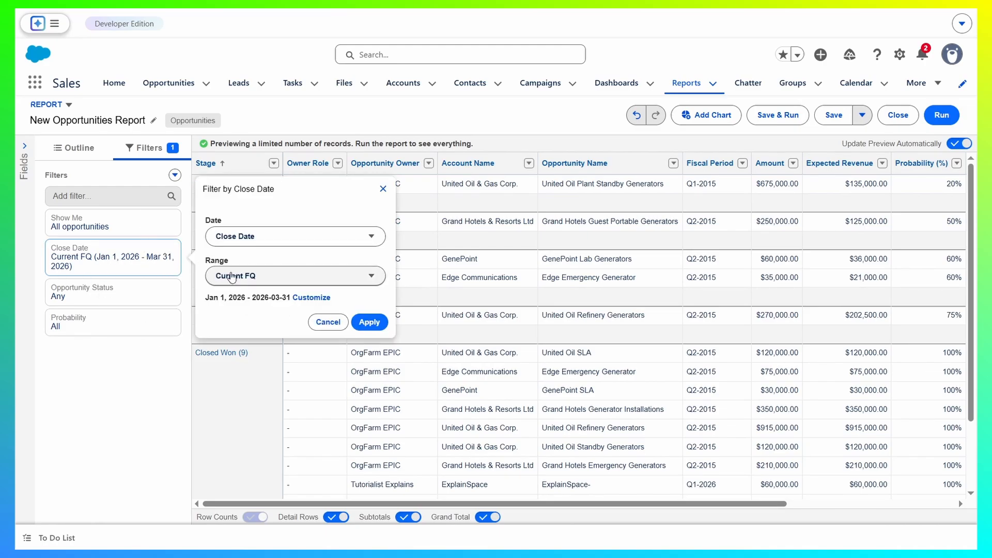
click(257, 276)
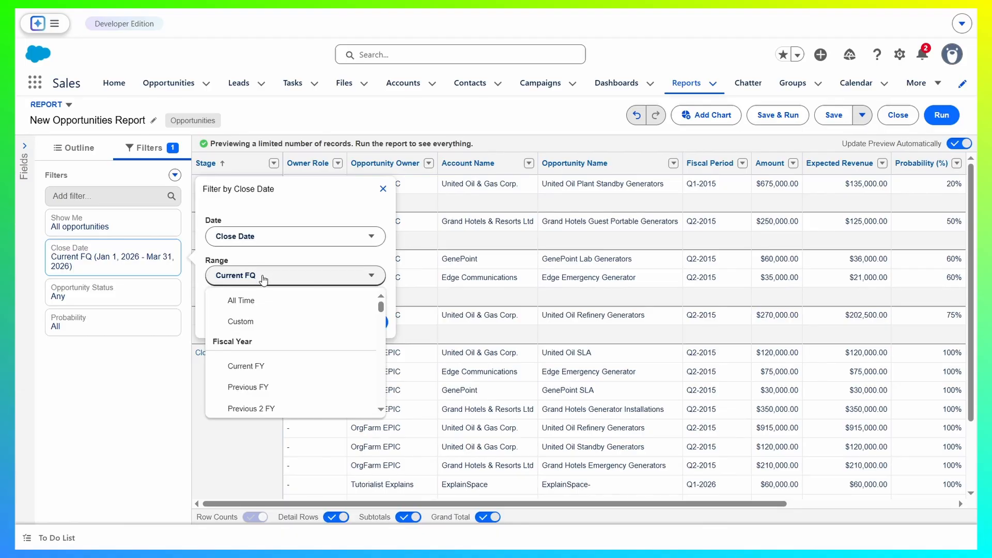
click(240, 300)
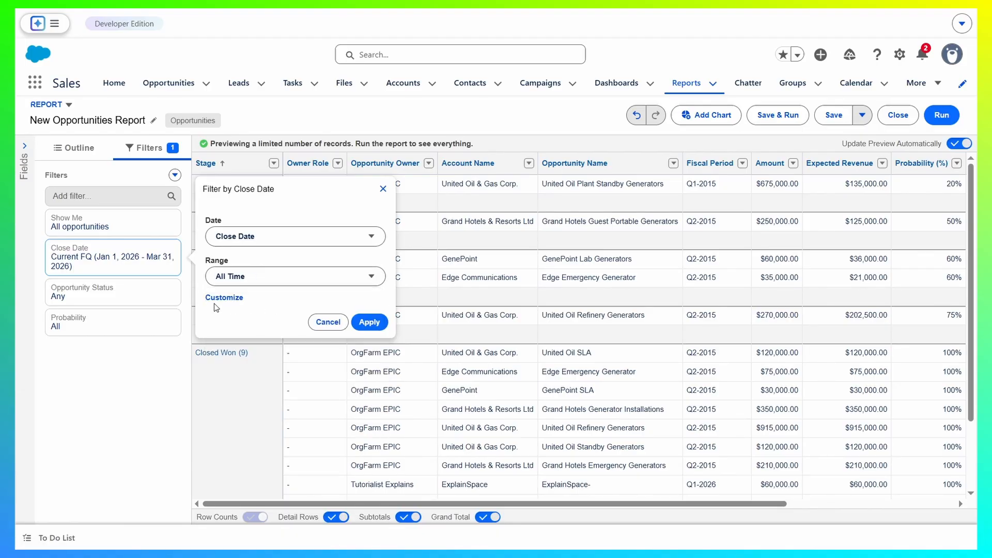
double_click(214, 223)
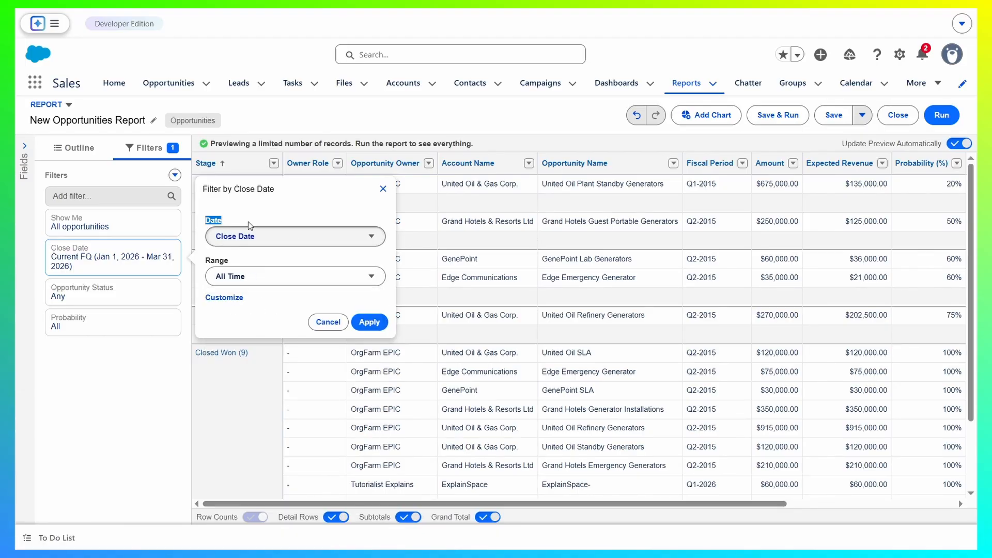
click(264, 257)
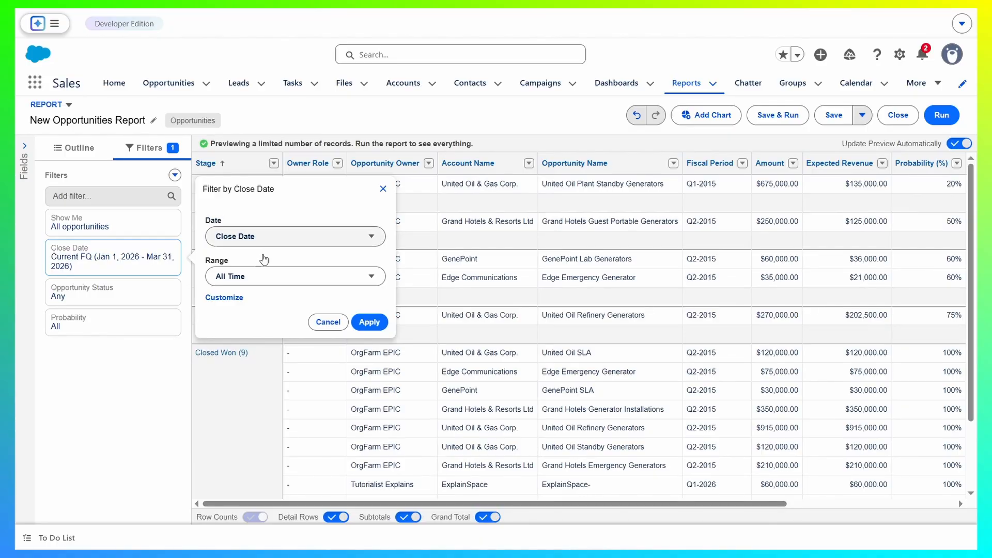
click(371, 325)
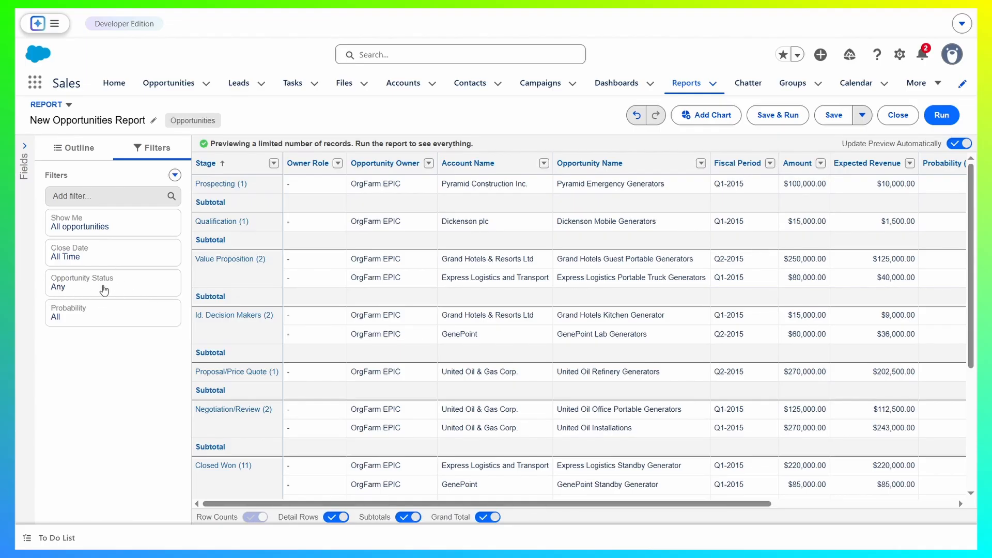
- Add a chart to the report and display it as a Donut showing Record Count sliced by Stage
click(79, 149)
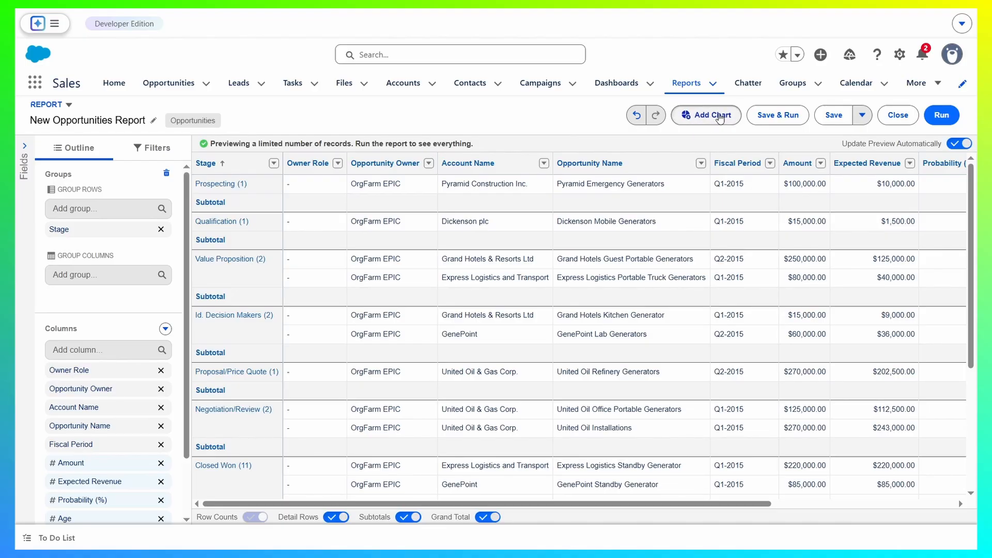
click(719, 116)
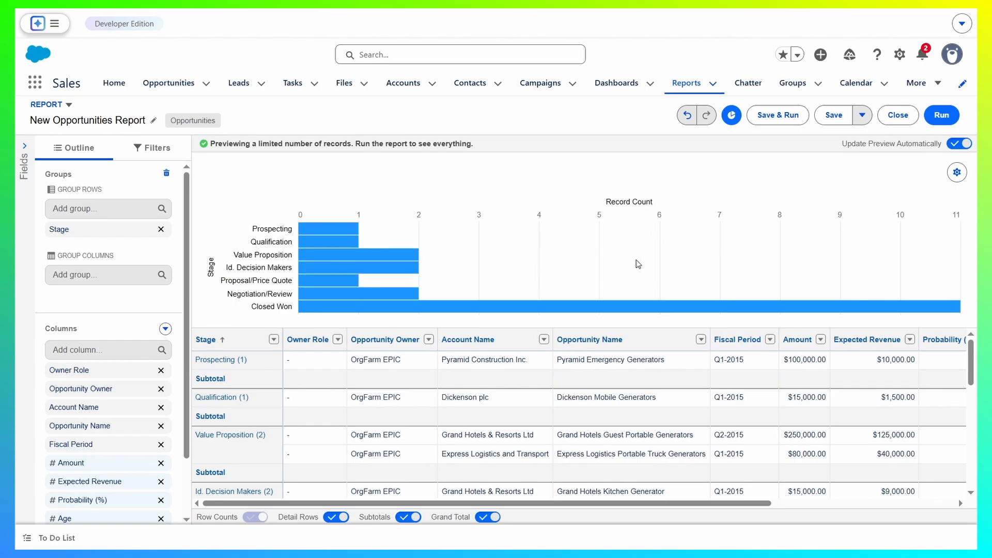
click(959, 175)
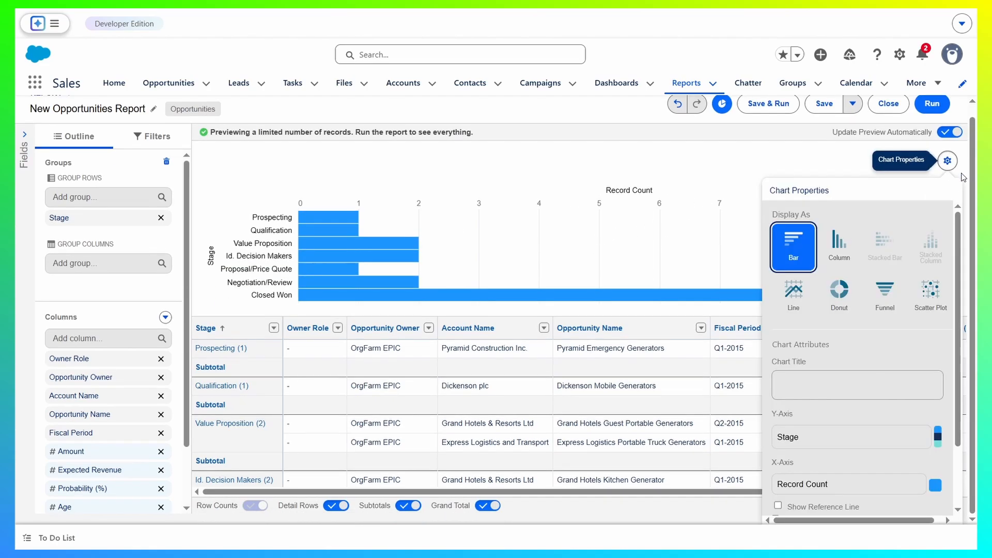
click(839, 299)
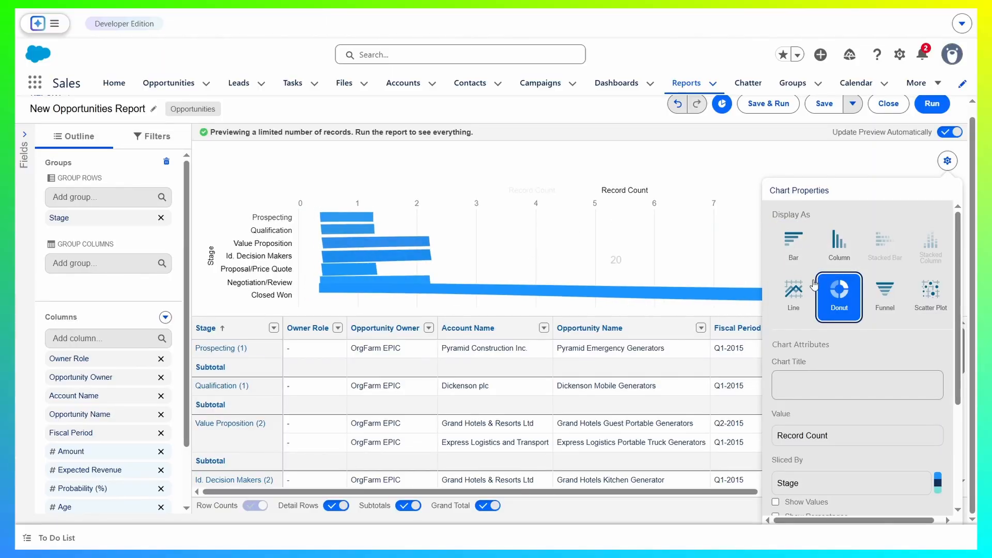
scroll(837, 356, down, 3)
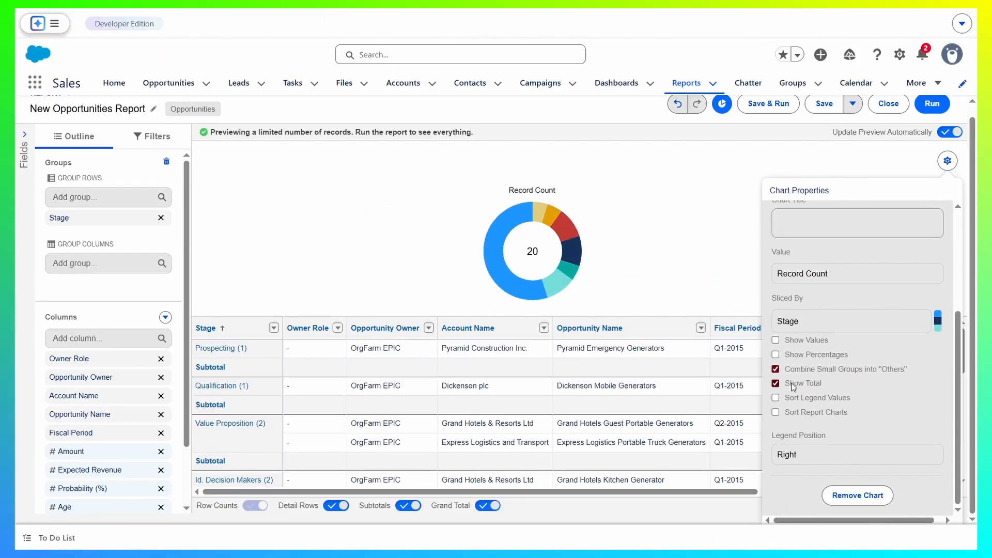
scroll(852, 345, up, 3)
click(648, 199)
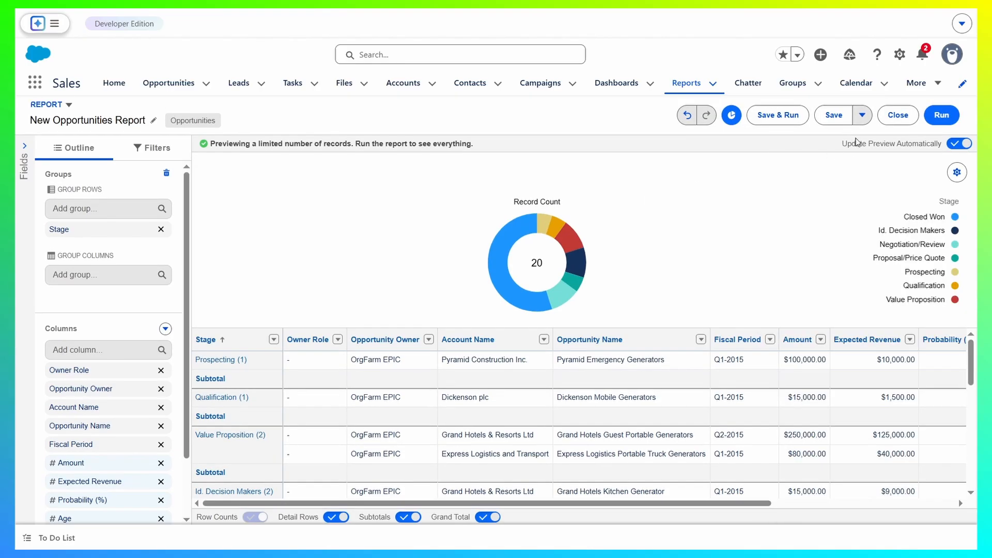
- Save the report as All Opportunities Report and run it, reviewing the full chart and the grouped rows
click(786, 115)
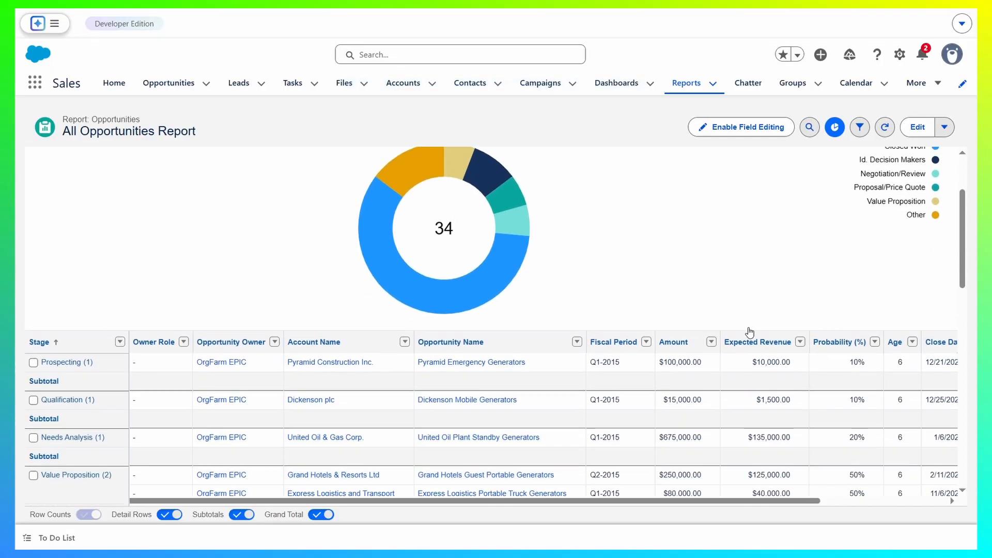
scroll(568, 310, down, 1)
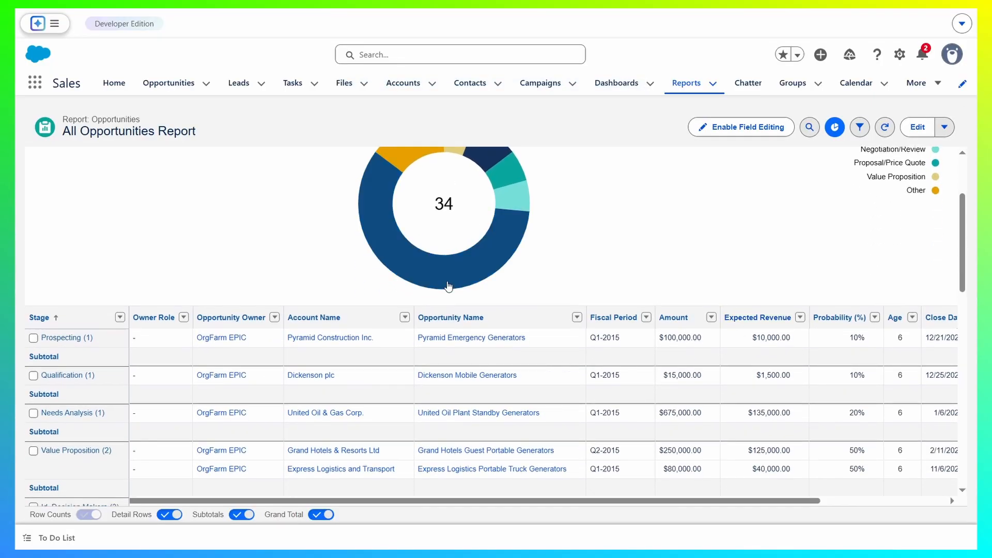
scroll(656, 225, up, 3)
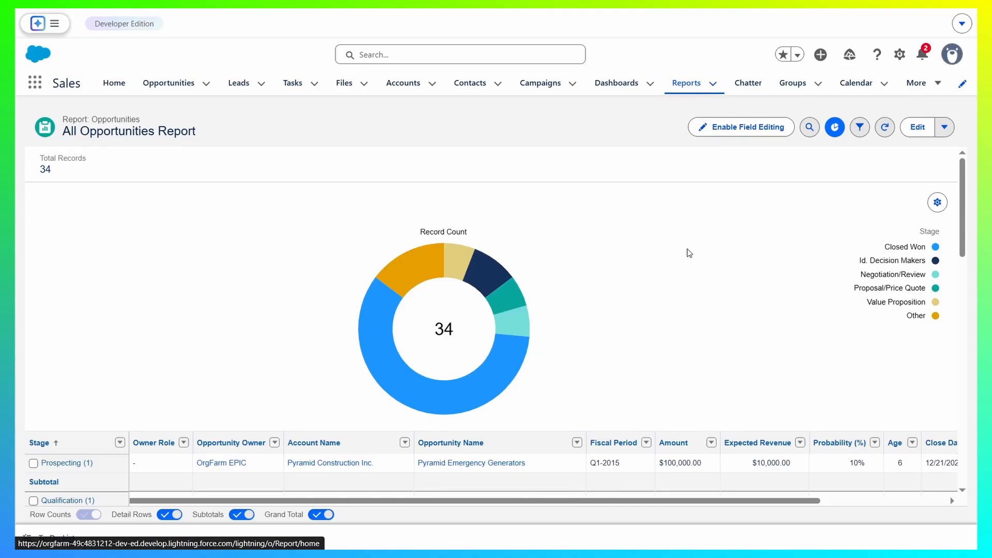
scroll(675, 274, down, 3)
scroll(675, 275, up, 3)
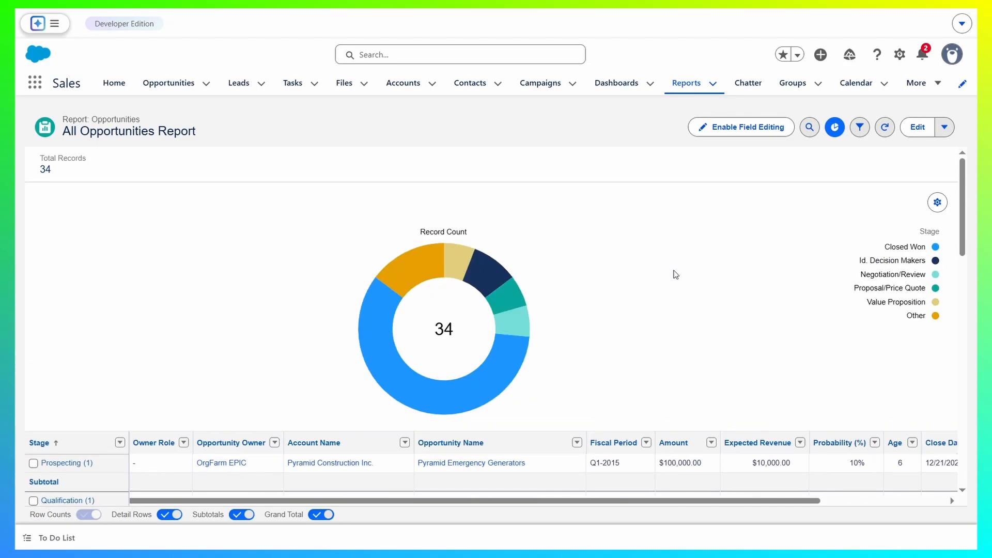